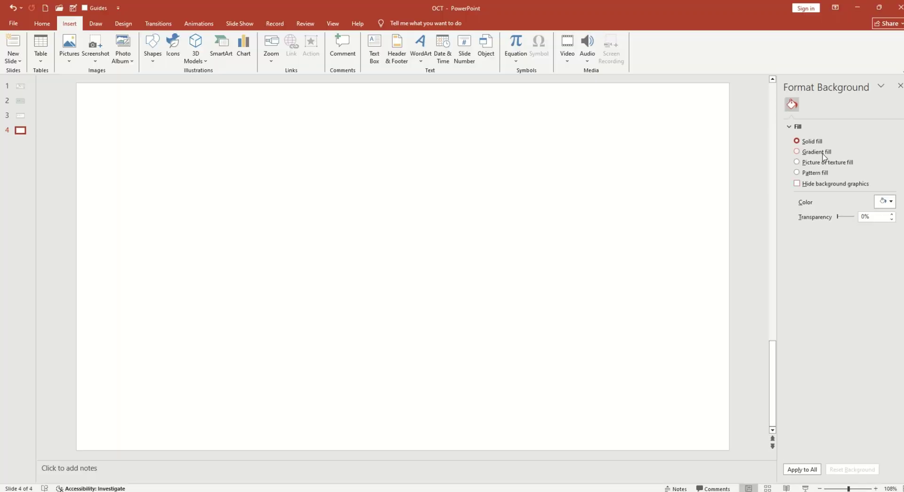
Switch the slide background to a gradient fill with grey end stops.
{"action": "left_click", "coordinate": [816, 151]}
{"action": "left_click", "coordinate": [888, 272]}
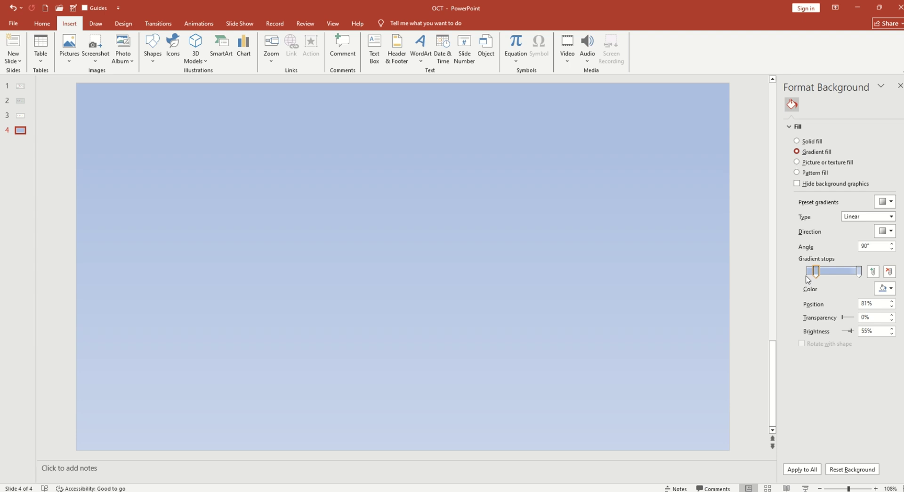
{"action": "left_click", "coordinate": [884, 289]}
{"action": "left_click", "coordinate": [782, 339]}
{"action": "left_click", "coordinate": [884, 289]}
{"action": "left_click", "coordinate": [782, 436]}
{"action": "left_click", "coordinate": [857, 271]}
{"action": "left_click", "coordinate": [884, 289]}
{"action": "left_click", "coordinate": [782, 435]}
Add white gradient stops at about 20% and 81% so the middle is white.
{"action": "left_click", "coordinate": [873, 272]}
{"action": "mouse_move", "coordinate": [832, 271]}
{"action": "left_mouse_down"}
{"action": "mouse_move", "coordinate": [817, 272]}
{"action": "mouse_move", "coordinate": [848, 271]}
{"action": "left_mouse_up"}
{"action": "left_click", "coordinate": [847, 273]}
{"action": "left_click", "coordinate": [818, 272]}
{"action": "left_click", "coordinate": [885, 288]}
{"action": "left_click", "coordinate": [782, 325]}
{"action": "left_click", "coordinate": [888, 289]}
{"action": "left_click", "coordinate": [799, 333]}
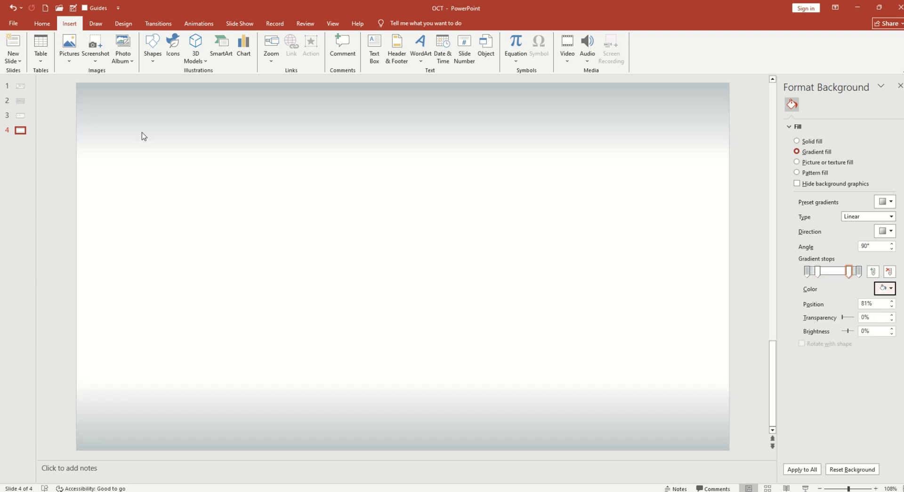
Draw a tall rectangle near the slide centre.
{"action": "left_click", "coordinate": [152, 47]}
{"action": "left_click", "coordinate": [184, 80]}
{"action": "left_click_drag", "start_coordinate": [342, 170], "coordinate": [425, 334]}
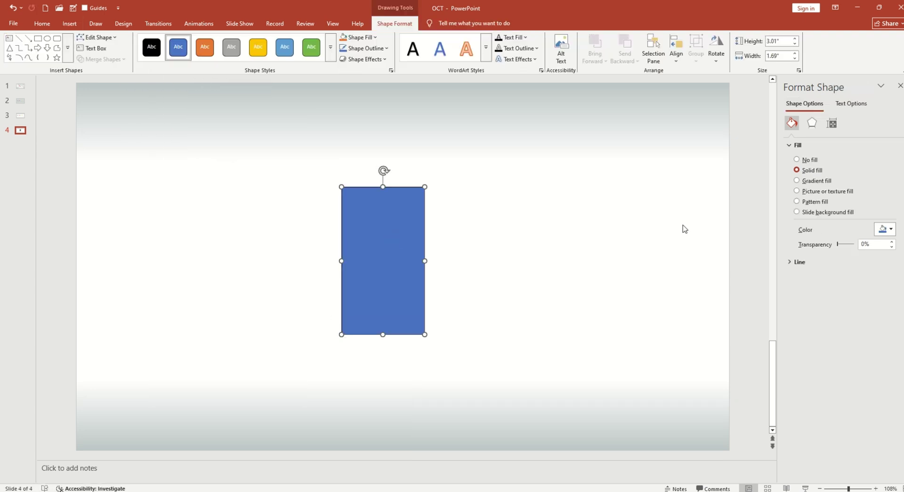
Fill the rectangle with the slide's white using the eyedropper.
{"action": "left_click", "coordinate": [884, 229]}
{"action": "left_click", "coordinate": [806, 433]}
{"action": "left_click", "coordinate": [547, 258]}
Give the rectangle an outer shadow with higher transparency and 10 pt distance.
{"action": "left_click", "coordinate": [811, 123]}
{"action": "left_click", "coordinate": [804, 145]}
{"action": "left_click", "coordinate": [885, 159]}
{"action": "left_click", "coordinate": [897, 246]}
{"action": "left_click", "coordinate": [890, 188]}
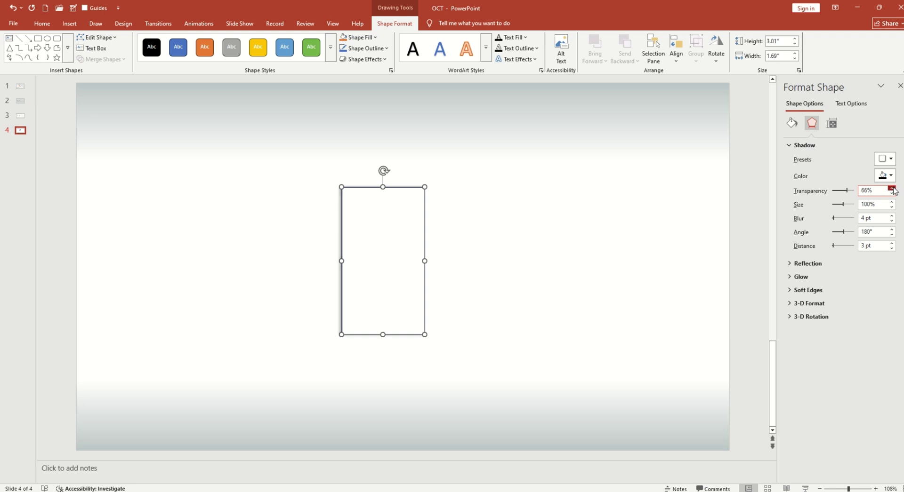
{"action": "left_click", "coordinate": [891, 244]}
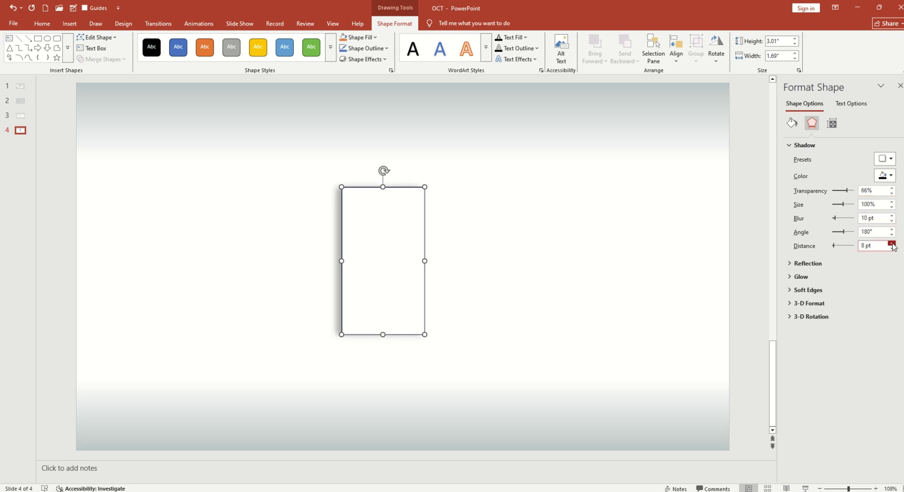
{"action": "left_click", "coordinate": [891, 244]}
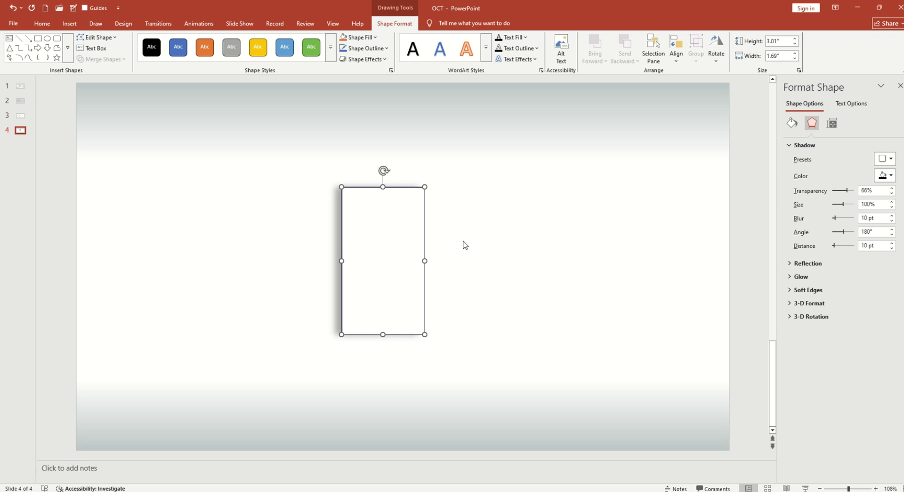
Draw a second rectangle over the post and remove its outline.
{"action": "left_click", "coordinate": [37, 38]}
{"action": "left_click_drag", "start_coordinate": [342, 172], "coordinate": [437, 345]}
{"action": "left_click_drag", "start_coordinate": [395, 283], "coordinate": [408, 286]}
{"action": "left_click", "coordinate": [792, 124]}
{"action": "left_click", "coordinate": [799, 262]}
{"action": "left_click", "coordinate": [800, 277]}
Nudge the blue rectangle left onto the post and fill it white.
{"action": "left_click", "coordinate": [433, 197]}
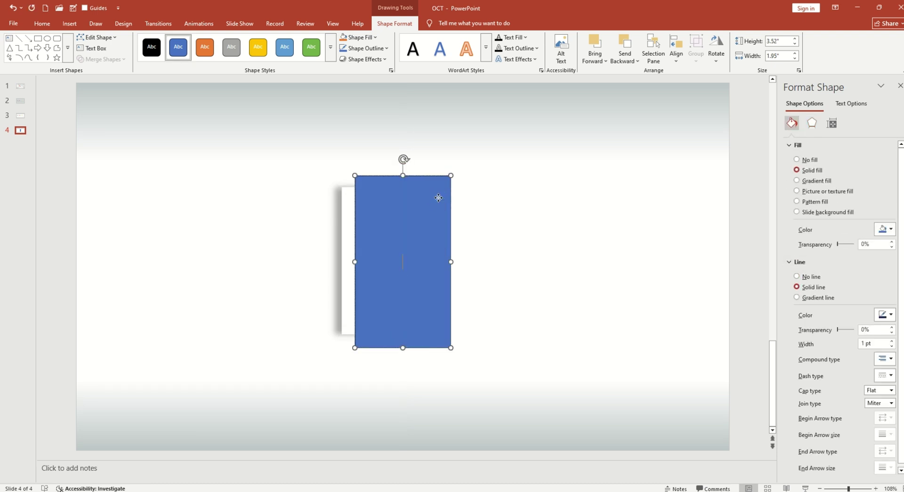
{"action": "left_click_drag", "start_coordinate": [438, 198], "coordinate": [425, 197]}
{"action": "left_click", "coordinate": [884, 229]}
{"action": "left_click", "coordinate": [783, 401]}
Group the two rectangles into one post and move it to the left.
{"action": "left_click", "coordinate": [805, 277]}
{"action": "left_click", "coordinate": [597, 268]}
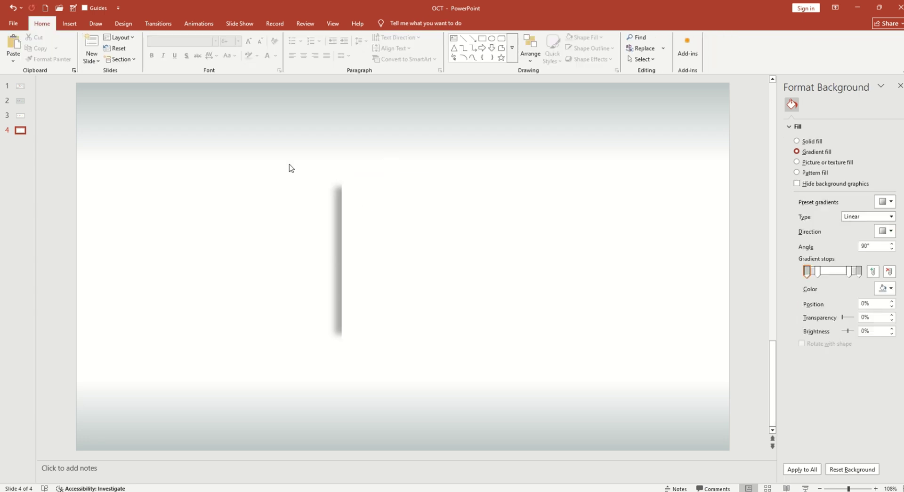
{"action": "left_click_drag", "start_coordinate": [289, 165], "coordinate": [503, 354]}
{"action": "key", "text": "ctrl+g"}
{"action": "left_click_drag", "start_coordinate": [380, 257], "coordinate": [214, 258]}
{"action": "left_click", "coordinate": [369, 221]}
Draw a small trapezoid and rotate it into an upright bar.
{"action": "left_click", "coordinate": [69, 23]}
{"action": "left_click", "coordinate": [152, 47]}
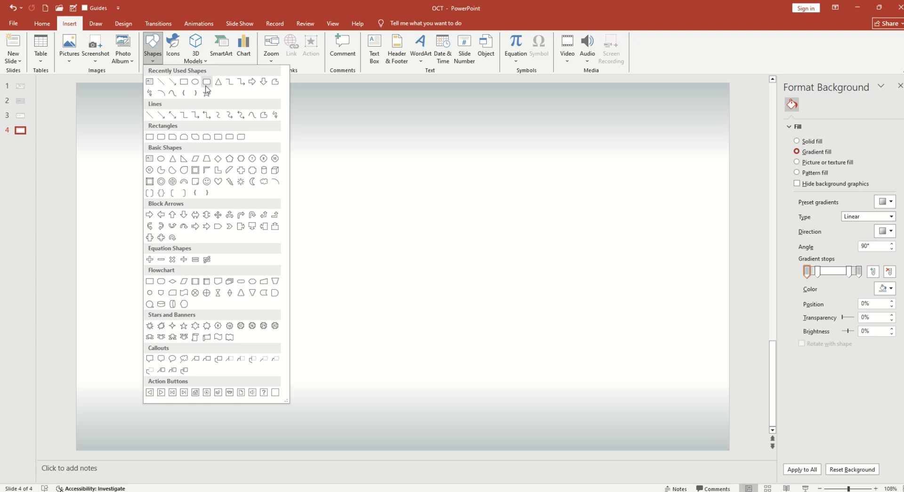
{"action": "left_click", "coordinate": [207, 159]}
{"action": "left_click_drag", "start_coordinate": [331, 204], "coordinate": [353, 257]}
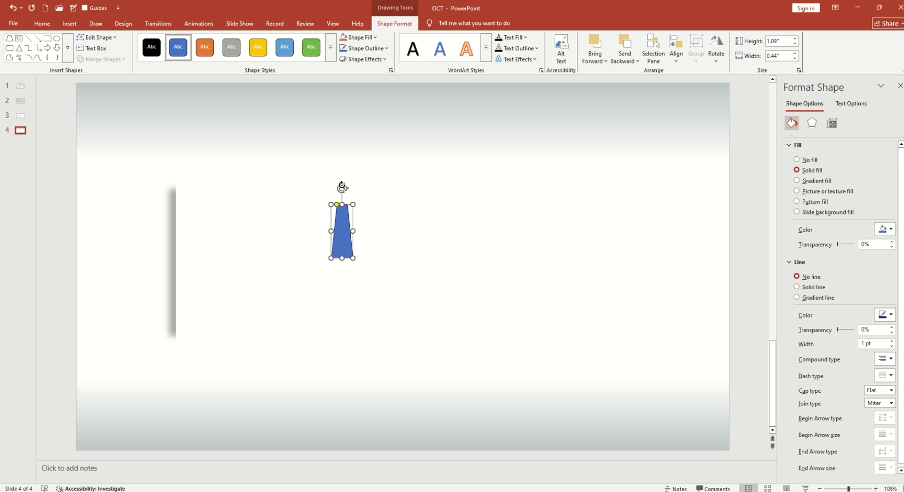
{"action": "left_click_drag", "start_coordinate": [341, 187], "coordinate": [375, 205]}
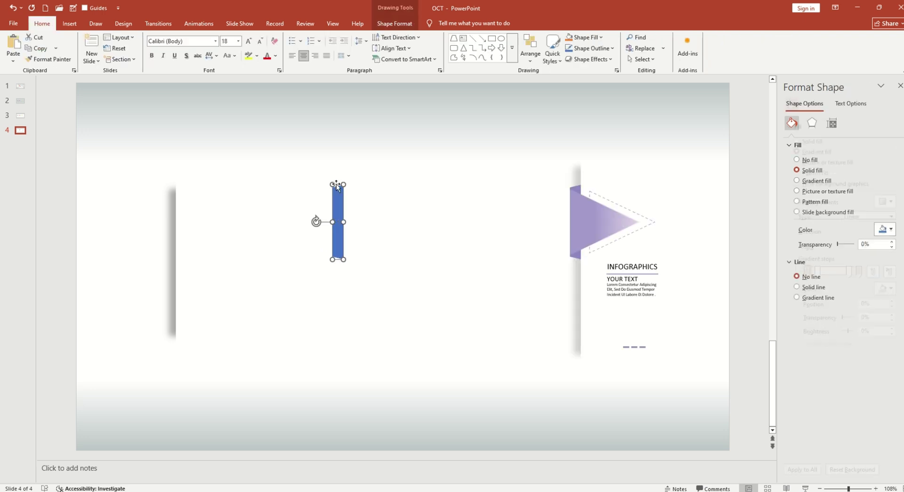
{"action": "mouse_move", "coordinate": [317, 221]}
{"action": "left_mouse_down"}
{"action": "mouse_move", "coordinate": [334, 218]}
{"action": "mouse_move", "coordinate": [291, 217]}
{"action": "left_mouse_up"}
{"action": "left_click", "coordinate": [184, 174]}
Draw a triangle, rotate it to point right, and set it against the bar's top.
{"action": "left_click", "coordinate": [70, 23]}
{"action": "left_click", "coordinate": [153, 47]}
{"action": "left_click", "coordinate": [234, 92]}
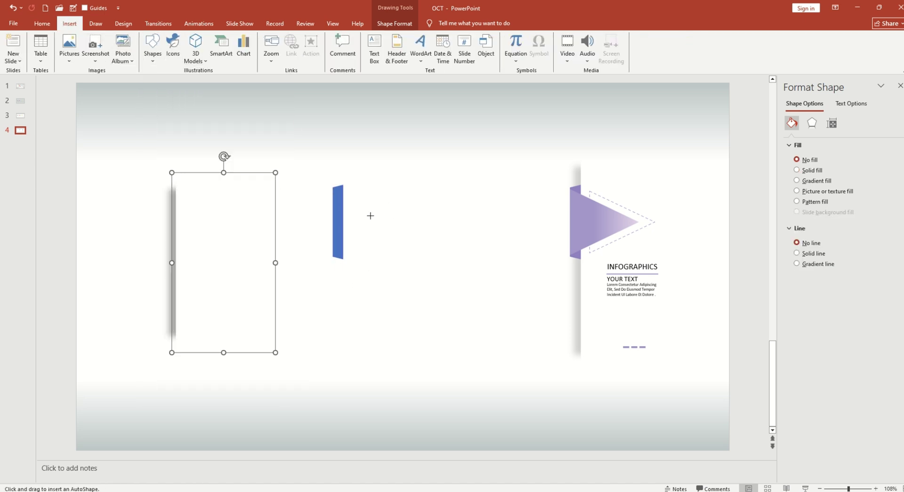
{"action": "left_click_drag", "start_coordinate": [324, 201], "coordinate": [388, 276]}
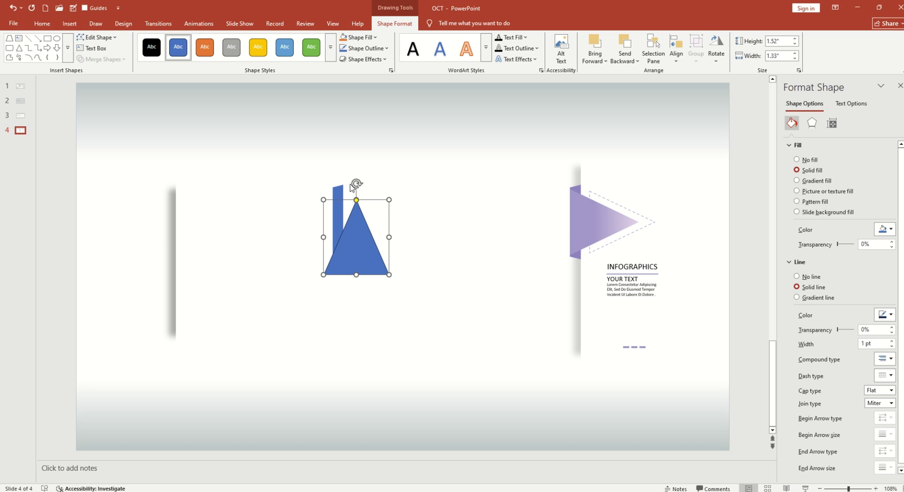
{"action": "mouse_move", "coordinate": [354, 185]}
{"action": "left_mouse_down"}
{"action": "mouse_move", "coordinate": [382, 190]}
{"action": "mouse_move", "coordinate": [410, 238]}
{"action": "left_mouse_up"}
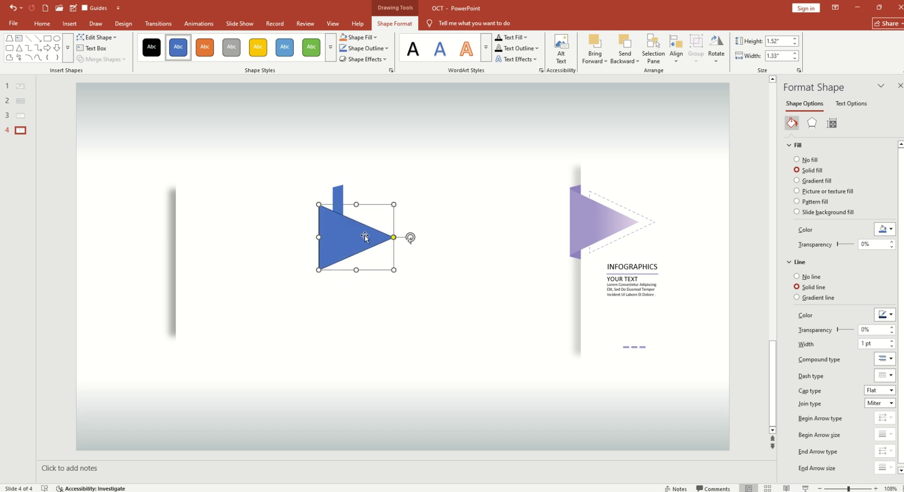
{"action": "left_click_drag", "start_coordinate": [344, 236], "coordinate": [358, 221]}
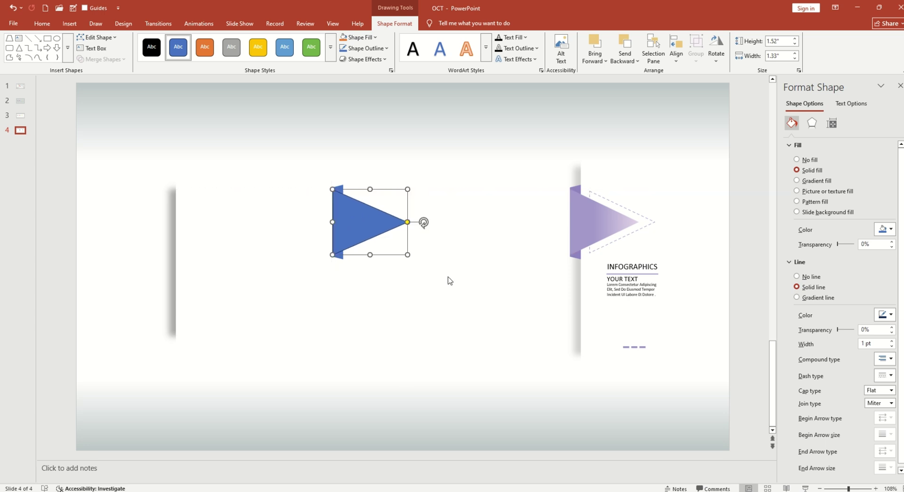
Remove the triangle's outline and fill the narrow bar yellow.
{"action": "left_click", "coordinate": [796, 277]}
{"action": "left_click", "coordinate": [466, 262]}
{"action": "left_click", "coordinate": [337, 207]}
{"action": "left_click", "coordinate": [884, 231]}
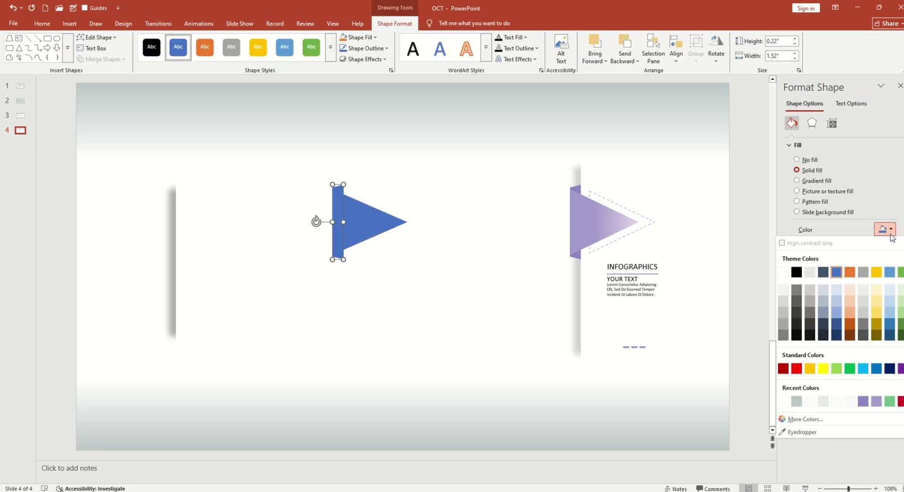
{"action": "left_click", "coordinate": [875, 312]}
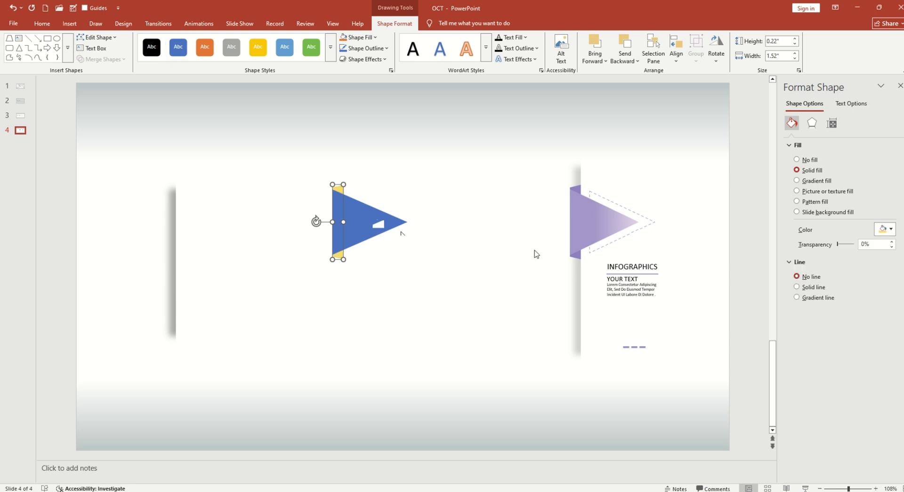
Give the triangle a two-stop yellow gradient fill.
{"action": "left_click", "coordinate": [376, 221]}
{"action": "left_click", "coordinate": [797, 181]}
{"action": "left_click", "coordinate": [889, 299]}
{"action": "left_click", "coordinate": [817, 298]}
{"action": "left_click_drag", "start_coordinate": [819, 300], "coordinate": [811, 300]}
{"action": "left_click", "coordinate": [858, 299]}
{"action": "left_click", "coordinate": [884, 316]}
{"action": "left_click", "coordinate": [817, 257]}
{"action": "left_click_drag", "start_coordinate": [811, 300], "coordinate": [803, 299]}
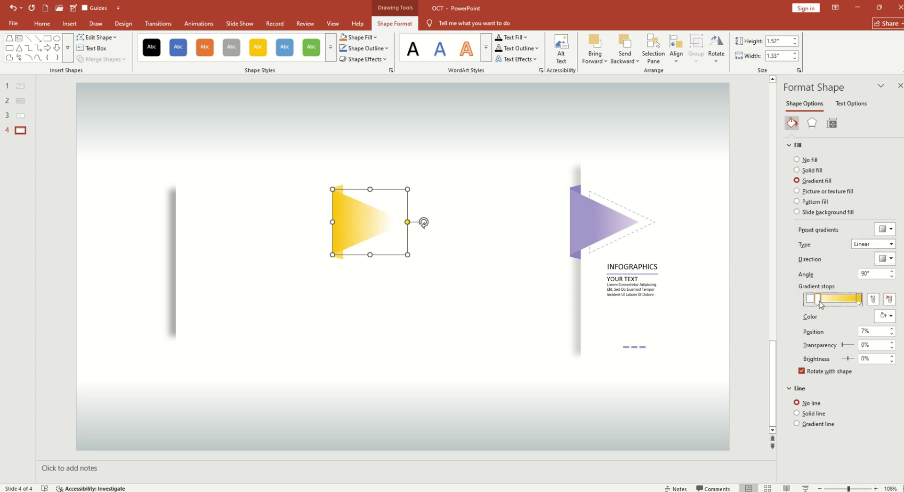
Make the linear gradient fade toward the tip with a pale yellow left stop.
{"action": "left_click", "coordinate": [888, 259]}
{"action": "left_click", "coordinate": [836, 297]}
{"action": "left_click", "coordinate": [891, 243]}
{"action": "left_click", "coordinate": [830, 245]}
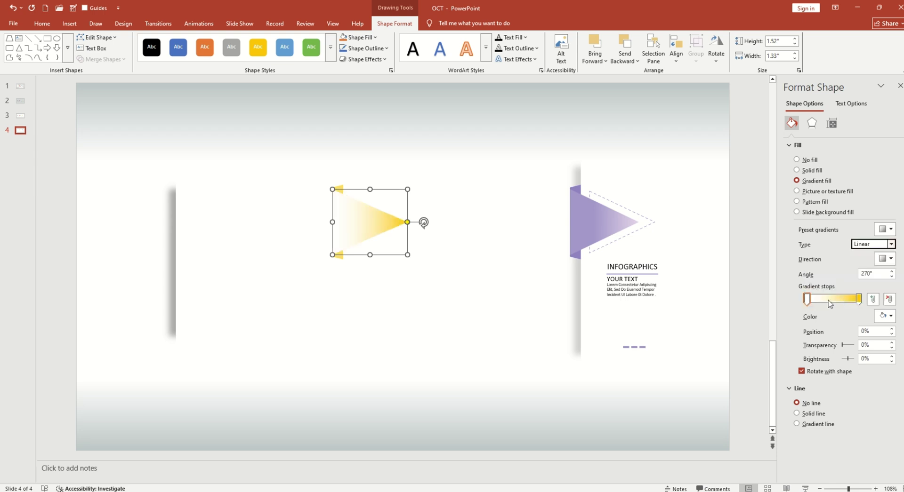
{"action": "left_click", "coordinate": [884, 315]}
{"action": "left_click", "coordinate": [877, 188]}
Stretch the yellow triangle to the bar's height and duplicate it.
{"action": "left_click", "coordinate": [417, 263]}
{"action": "left_click", "coordinate": [352, 222]}
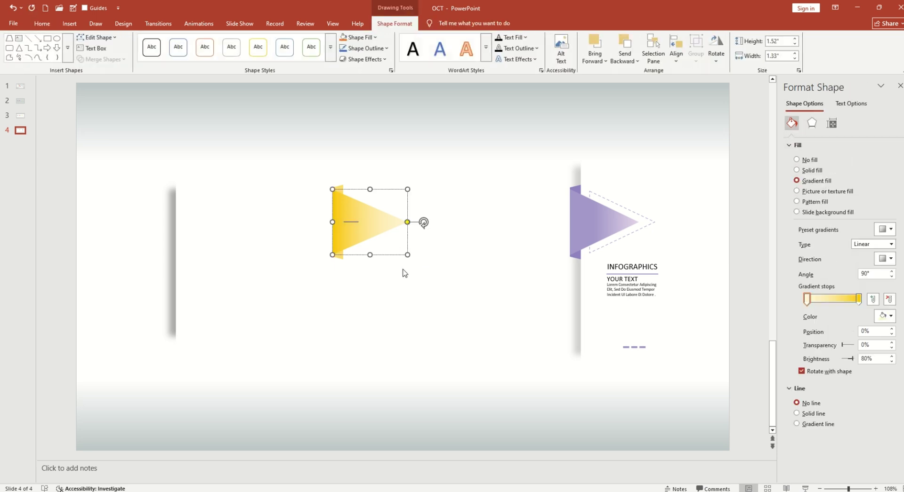
{"action": "left_click", "coordinate": [451, 253]}
{"action": "left_click_drag", "start_coordinate": [848, 489], "coordinate": [855, 490]}
{"action": "left_click", "coordinate": [347, 181]}
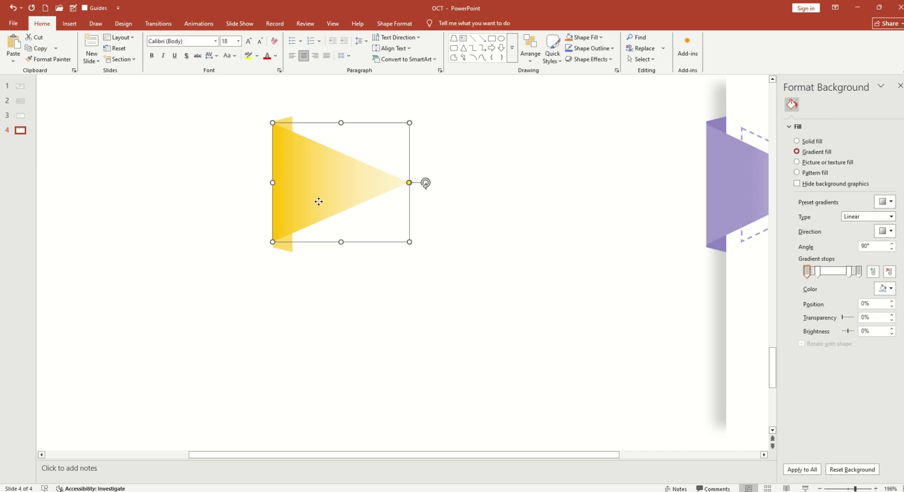
{"action": "left_click_drag", "start_coordinate": [340, 242], "coordinate": [341, 245]}
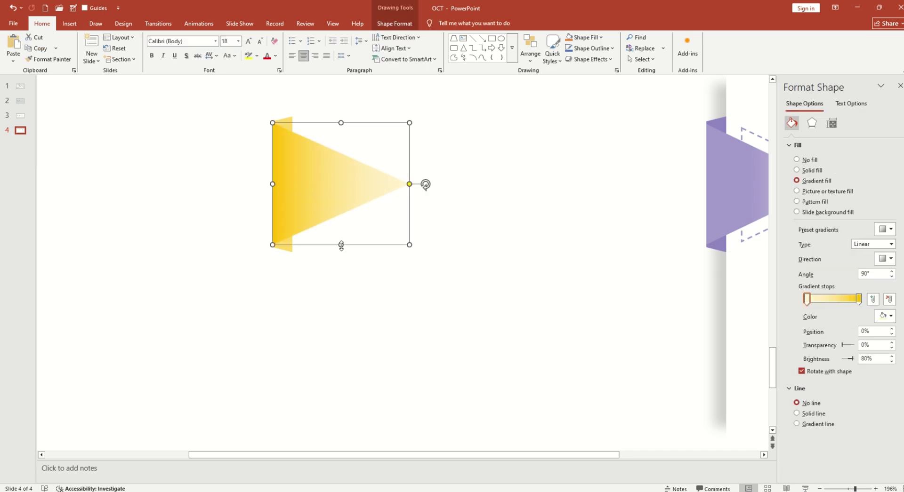
{"action": "left_click", "coordinate": [836, 490]}
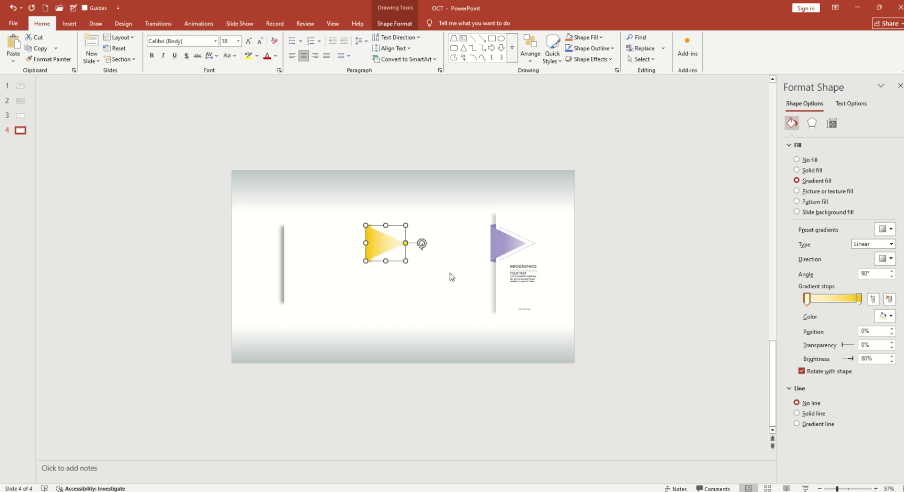
{"action": "key", "text": "ctrl+v"}
Lay the copy over the triangle with no fill and a 1.5 pt dashed outline.
{"action": "left_click_drag", "start_coordinate": [394, 245], "coordinate": [397, 241]}
{"action": "left_click", "coordinate": [810, 161]}
{"action": "left_click", "coordinate": [823, 254]}
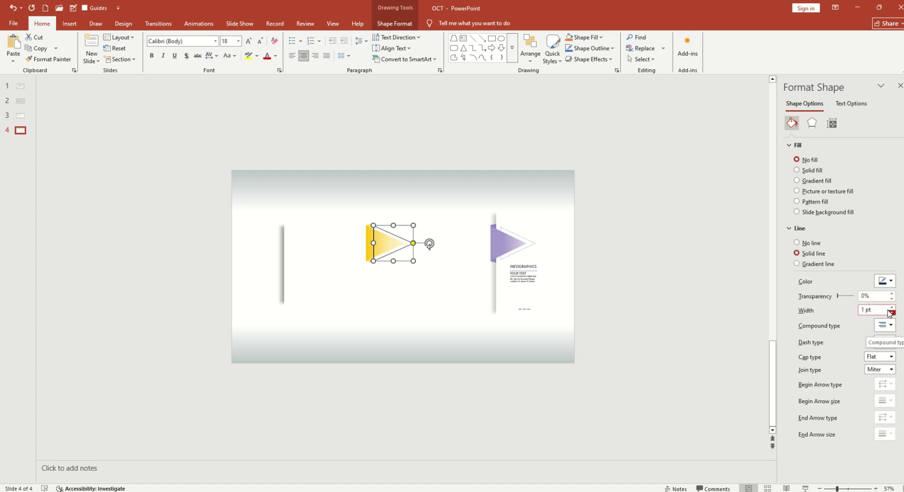
{"action": "left_click", "coordinate": [891, 307]}
{"action": "left_click", "coordinate": [885, 342]}
{"action": "left_click", "coordinate": [883, 381]}
Colour the dashed outline gold, sampled from the yellow flag.
{"action": "left_click", "coordinate": [885, 281]}
{"action": "left_click", "coordinate": [810, 405]}
{"action": "left_click", "coordinate": [356, 324]}
{"action": "left_click", "coordinate": [374, 242]}
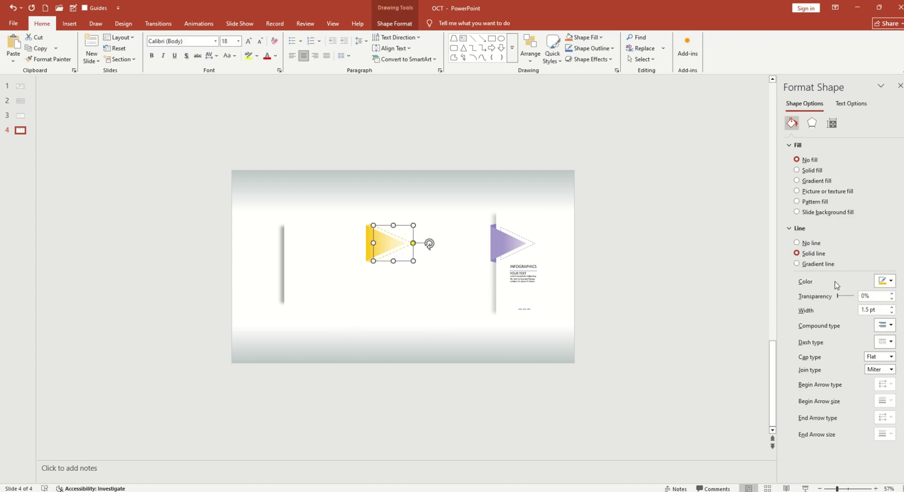
{"action": "left_click", "coordinate": [885, 282]}
{"action": "left_click", "coordinate": [800, 455]}
{"action": "left_click", "coordinate": [374, 227]}
Nudge the dashed triangle slightly right and down and reapply the sampled gold.
{"action": "left_click", "coordinate": [324, 269]}
{"action": "left_click", "coordinate": [379, 247]}
{"action": "scroll", "coordinate": [426, 286], "scroll_direction": "up", "scroll_amount": 3}
{"action": "left_click", "coordinate": [359, 298]}
{"action": "left_click", "coordinate": [375, 209]}
{"action": "left_click_drag", "start_coordinate": [375, 207], "coordinate": [378, 210]}
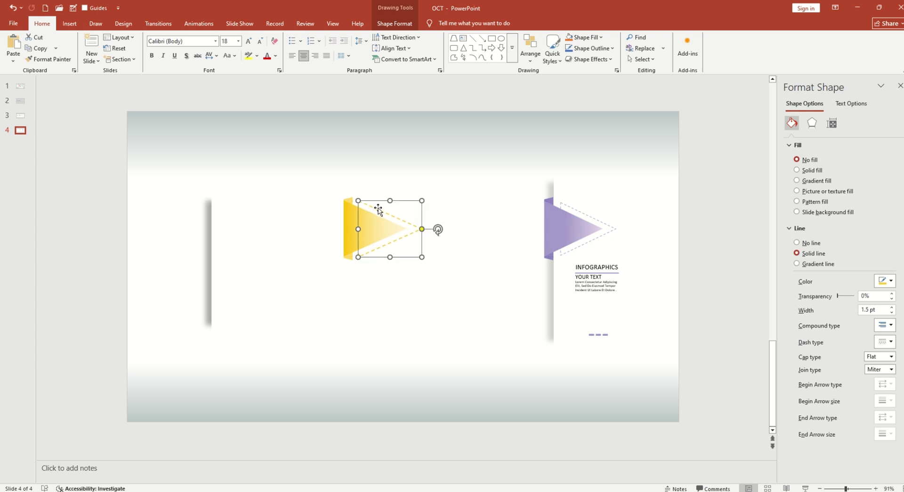
{"action": "left_click", "coordinate": [888, 282]}
{"action": "left_click", "coordinate": [806, 464]}
{"action": "left_click", "coordinate": [361, 211]}
{"action": "left_click", "coordinate": [360, 345]}
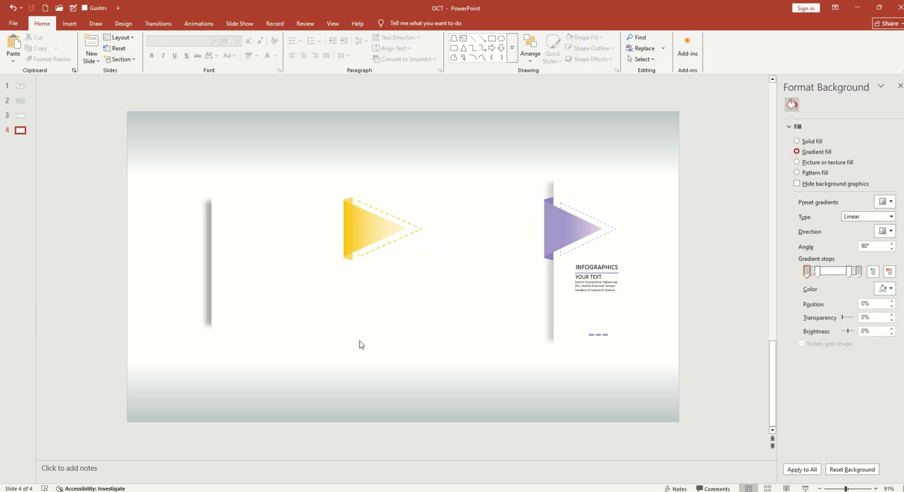
Group the yellow triangle and dashed outline into one flag on the left pole.
{"action": "left_click_drag", "start_coordinate": [329, 181], "coordinate": [488, 319]}
{"action": "key", "text": "ctrl+g"}
{"action": "mouse_move", "coordinate": [397, 193]}
{"action": "left_mouse_down"}
{"action": "mouse_move", "coordinate": [256, 200]}
{"action": "mouse_move", "coordinate": [259, 193]}
{"action": "left_mouse_up"}
{"action": "scroll", "coordinate": [171, 210], "scroll_direction": "up", "scroll_amount": 5}
{"action": "scroll", "coordinate": [484, 420], "scroll_direction": "down", "scroll_amount": 5}
{"action": "left_click", "coordinate": [301, 375]}
Group the yellow flag with its pole and move the purple flag beside it.
{"action": "left_click_drag", "start_coordinate": [202, 197], "coordinate": [394, 400]}
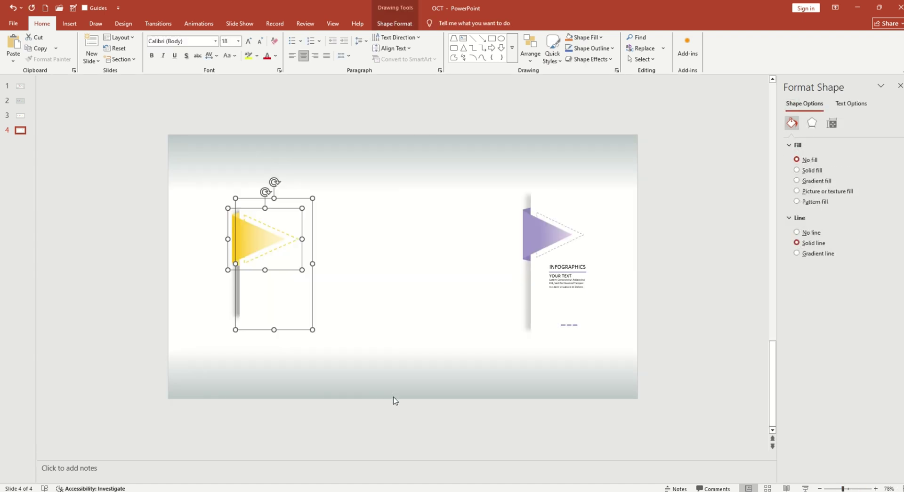
{"action": "key", "text": "ctrl+g"}
{"action": "left_click_drag", "start_coordinate": [300, 201], "coordinate": [292, 197]}
{"action": "left_click_drag", "start_coordinate": [541, 198], "coordinate": [333, 192]}
Draw a text box across the top of the slide.
{"action": "left_click", "coordinate": [643, 277]}
{"action": "left_click", "coordinate": [463, 38]}
{"action": "left_click_drag", "start_coordinate": [285, 149], "coordinate": [521, 169]}
Type TIMELINE INFOGRAPHICS and set it to 24 pt with Very Loose spacing.
{"action": "type", "text": "TIMELINE INFOGRAPHICS"}
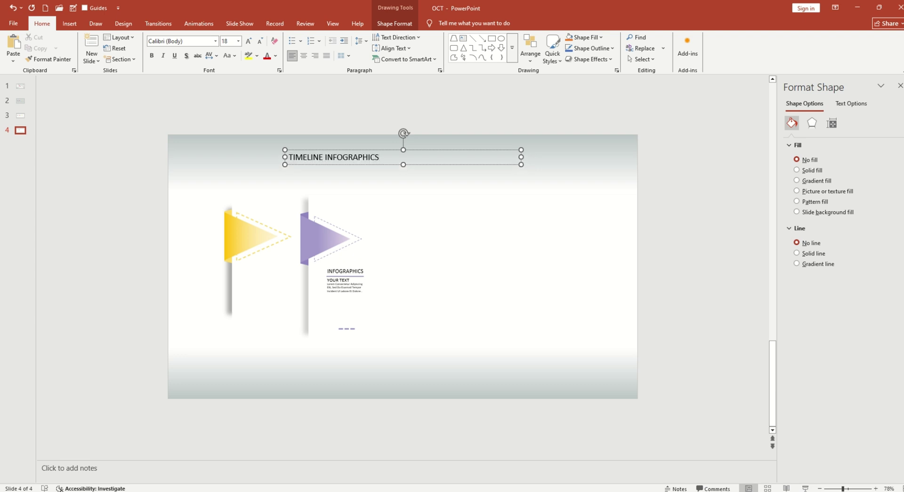
{"action": "key", "text": "ctrl+a"}
{"action": "left_click", "coordinate": [210, 56]}
{"action": "left_click", "coordinate": [224, 116]}
{"action": "left_click", "coordinate": [238, 41]}
{"action": "left_click", "coordinate": [229, 133]}
Narrow the title box to fit its text and centre it horizontally.
{"action": "left_click_drag", "start_coordinate": [480, 149], "coordinate": [506, 149]}
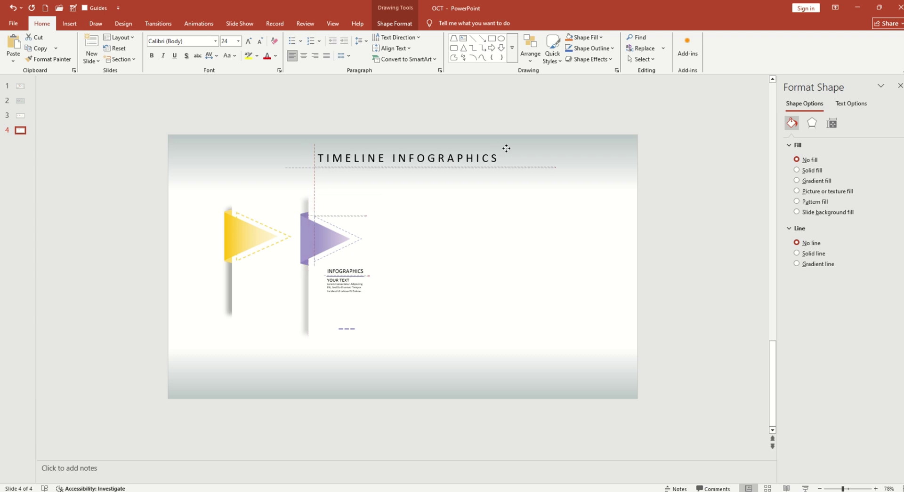
{"action": "left_click", "coordinate": [530, 49]}
{"action": "left_click", "coordinate": [615, 200]}
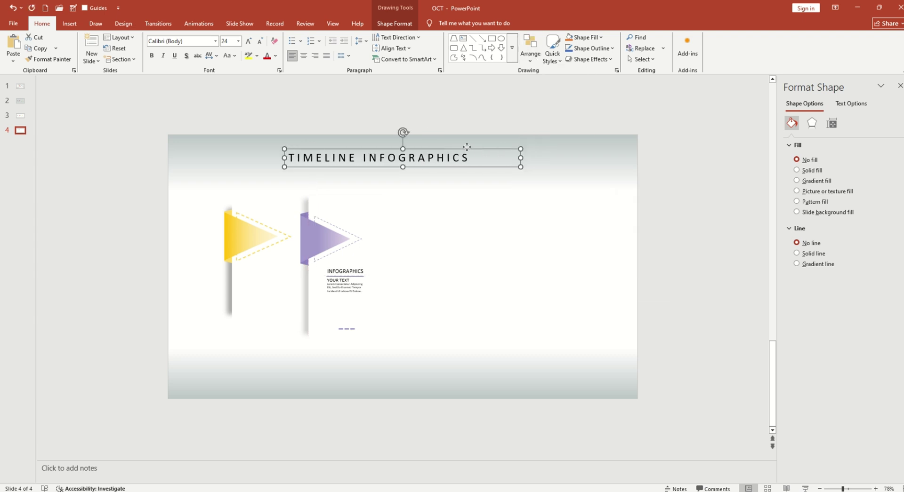
{"action": "left_click_drag", "start_coordinate": [520, 157], "coordinate": [480, 157]}
{"action": "left_click", "coordinate": [530, 50]}
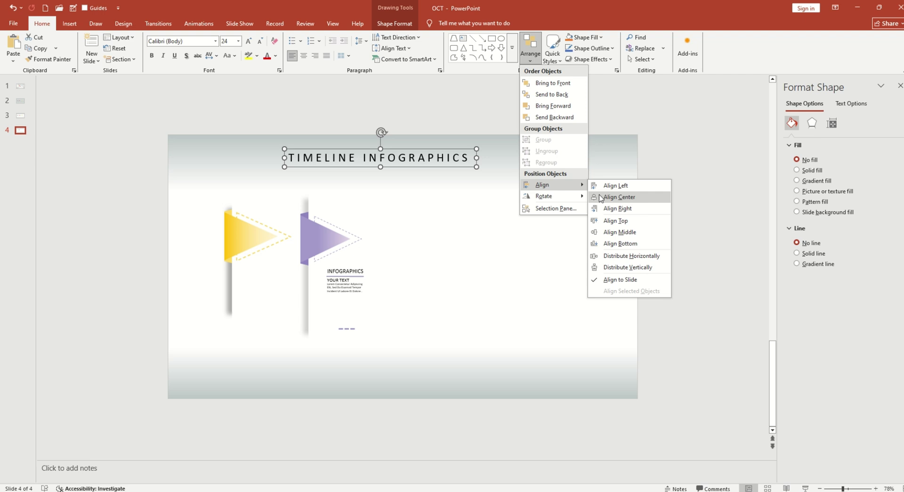
{"action": "left_click", "coordinate": [615, 197]}
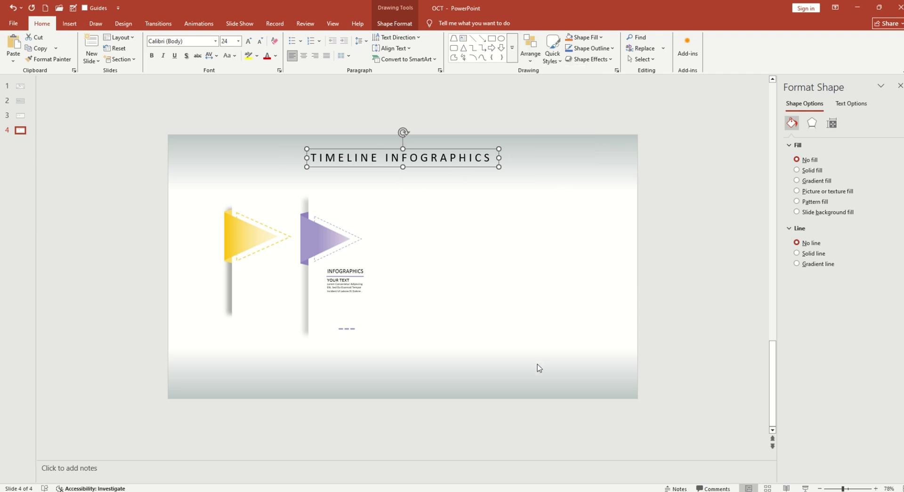
Paste the four-step timeline onto slide 3 and close the Format Background panel.
{"action": "left_click", "coordinate": [379, 369]}
{"action": "key", "text": "Page_Up"}
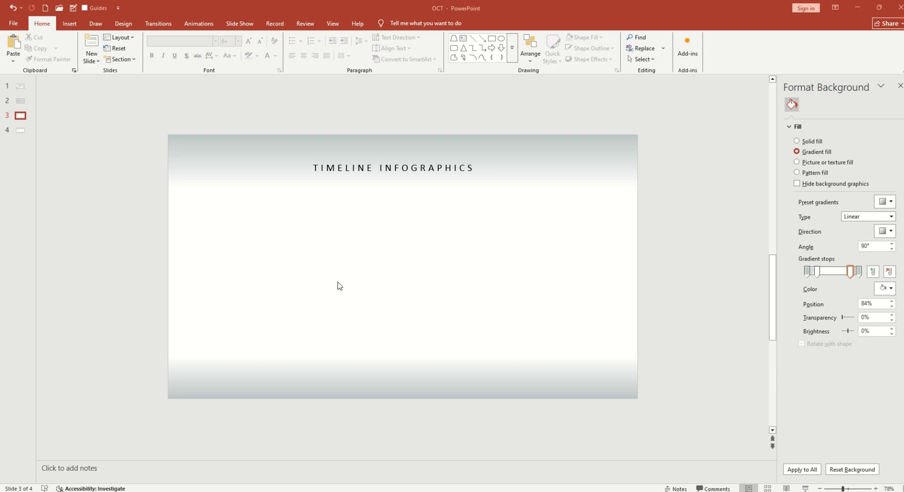
{"action": "key", "text": "ctrl+v"}
{"action": "left_click", "coordinate": [367, 367]}
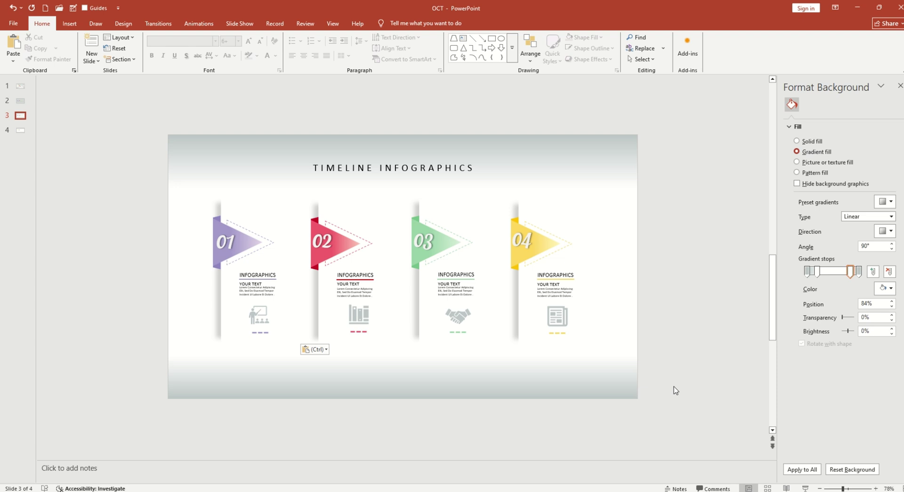
{"action": "left_click", "coordinate": [899, 86]}
Give the TIMELINE INFOGRAPHICS title a Zoom entrance starting With Previous.
{"action": "left_click", "coordinate": [199, 24]}
{"action": "left_click", "coordinate": [418, 167]}
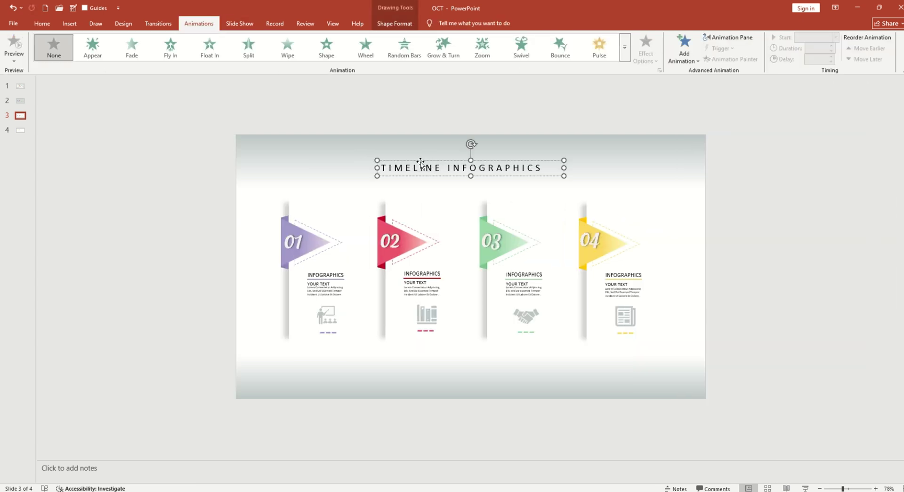
{"action": "left_click", "coordinate": [482, 47]}
{"action": "left_click", "coordinate": [836, 38]}
{"action": "left_click", "coordinate": [814, 56]}
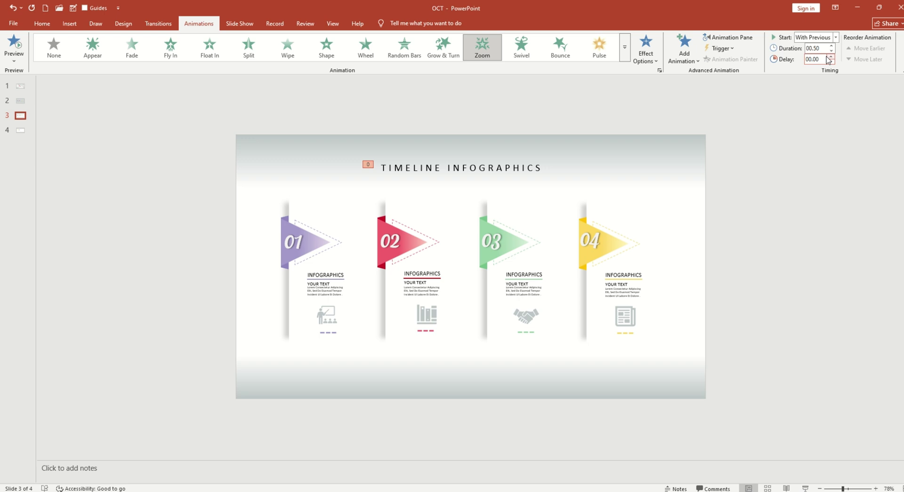
Select the 01, 02, 03 and 04 flag columns one after another.
{"action": "left_click", "coordinate": [254, 226]}
{"action": "left_click_drag", "start_coordinate": [262, 182], "coordinate": [377, 383]}
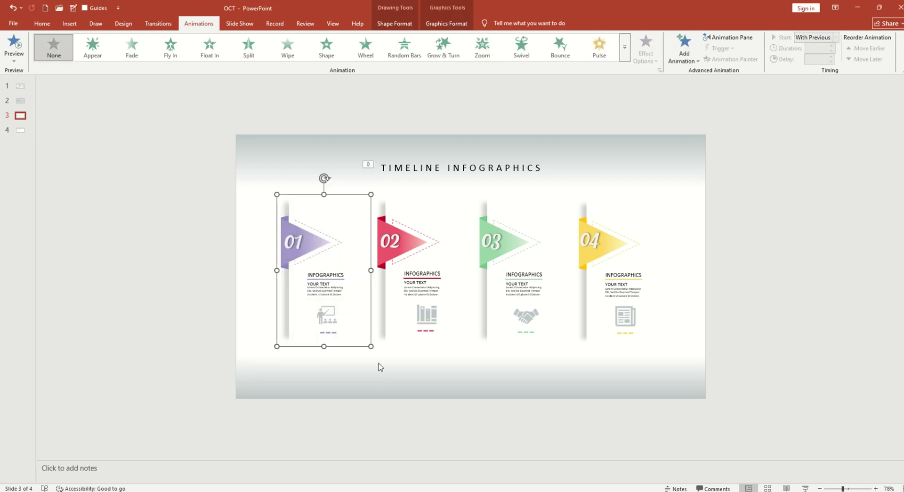
{"action": "left_click_drag", "start_coordinate": [383, 191], "coordinate": [473, 374]}
{"action": "left_click_drag", "start_coordinate": [477, 189], "coordinate": [582, 385]}
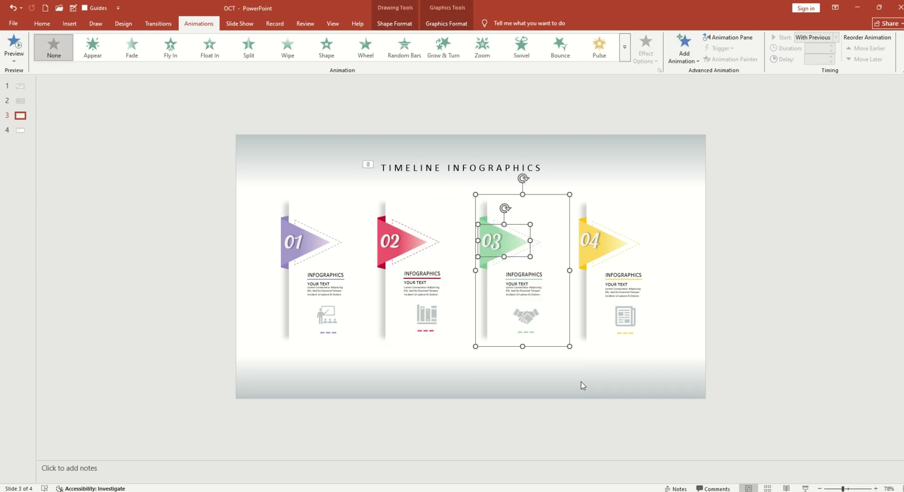
{"action": "left_click_drag", "start_coordinate": [575, 194], "coordinate": [696, 384]}
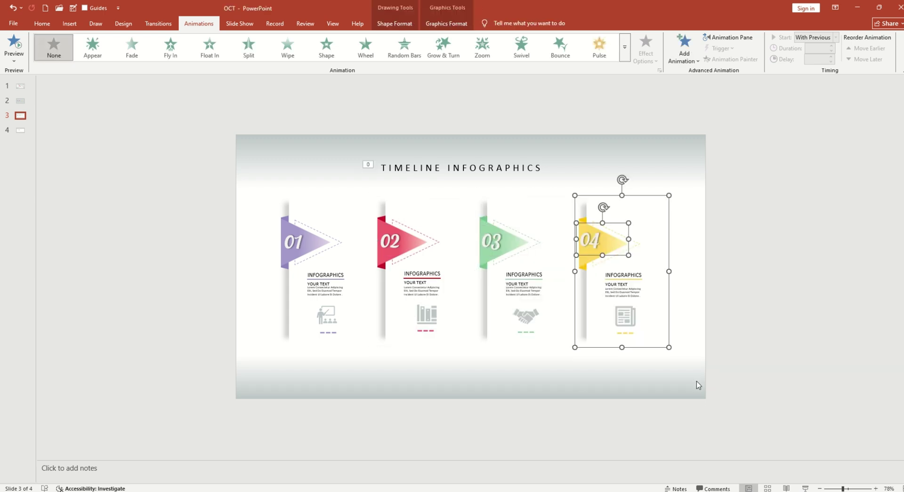
Give all four flag columns together a Wipe entrance coming From Right.
{"action": "left_click", "coordinate": [296, 285]}
{"action": "left_click", "coordinate": [438, 234], "text": "shift"}
{"action": "left_click", "coordinate": [561, 229], "text": "shift"}
{"action": "left_click", "coordinate": [602, 204], "text": "shift"}
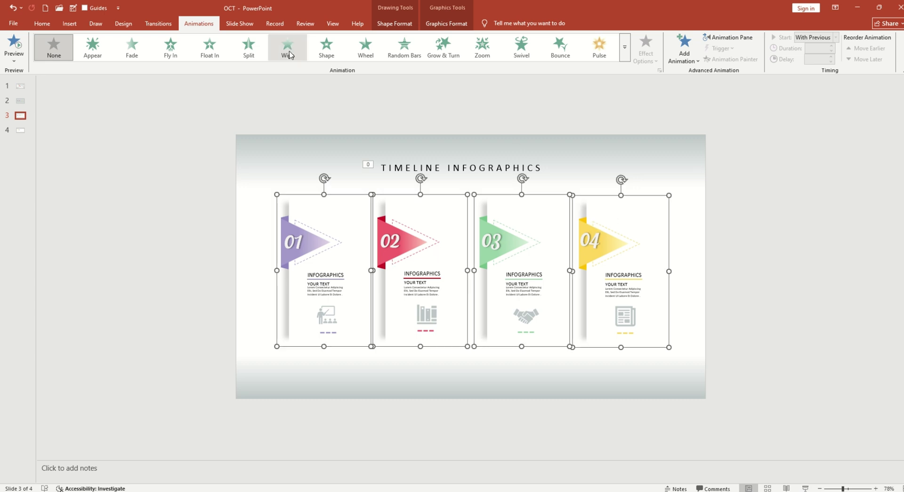
{"action": "left_click", "coordinate": [301, 55]}
{"action": "left_click", "coordinate": [645, 52]}
{"action": "left_click", "coordinate": [662, 106]}
{"action": "left_click", "coordinate": [647, 54]}
{"action": "left_click", "coordinate": [668, 128]}
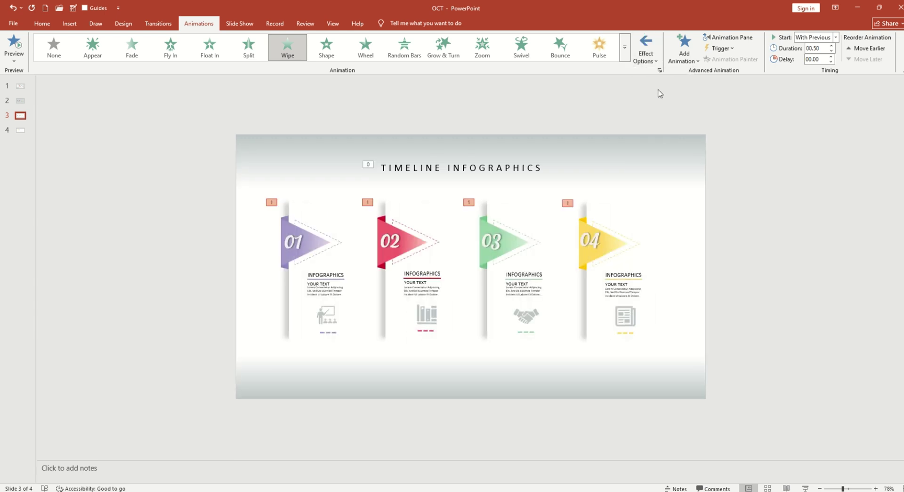
Preview the animations, then adjust the wipe timing and repeat, ending at 1.25 seconds.
{"action": "left_click", "coordinate": [14, 57]}
{"action": "left_click", "coordinate": [729, 37]}
{"action": "left_click", "coordinate": [899, 127]}
{"action": "left_click", "coordinate": [861, 172]}
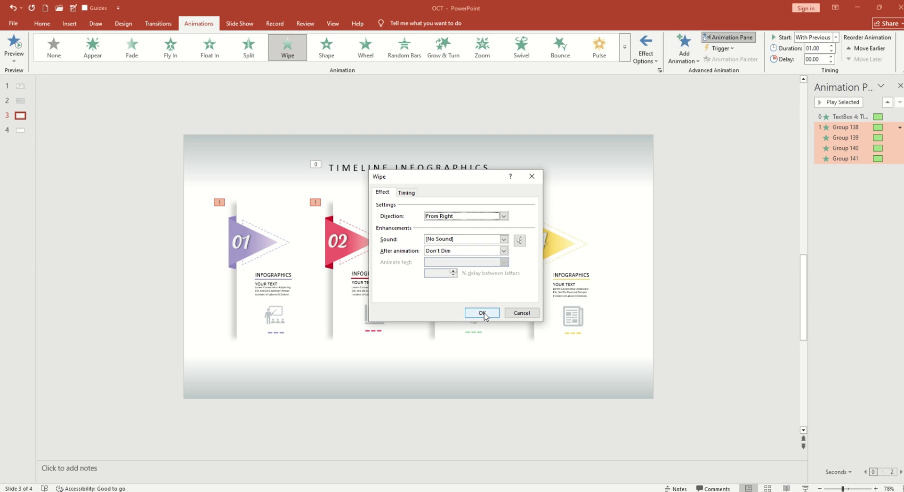
{"action": "left_click", "coordinate": [405, 192]}
{"action": "left_click", "coordinate": [479, 241]}
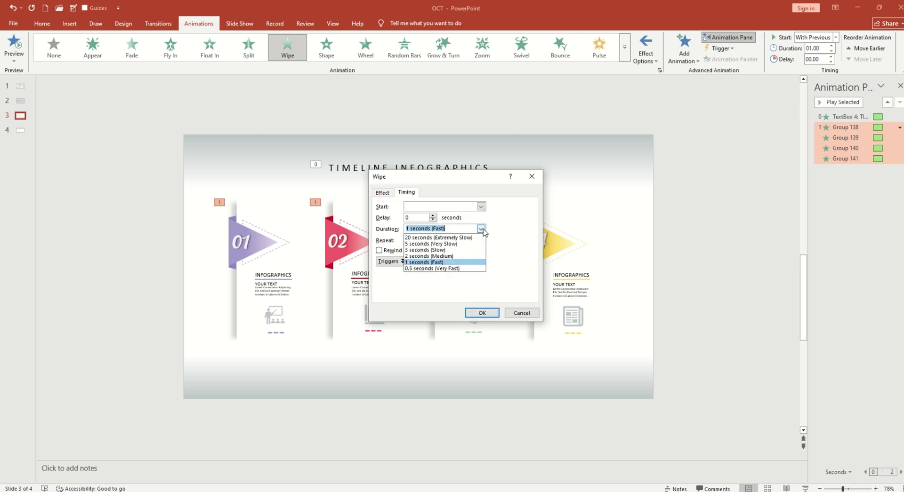
{"action": "left_click", "coordinate": [474, 254]}
{"action": "left_click", "coordinate": [481, 240]}
{"action": "left_click", "coordinate": [442, 264]}
{"action": "left_click", "coordinate": [481, 313]}
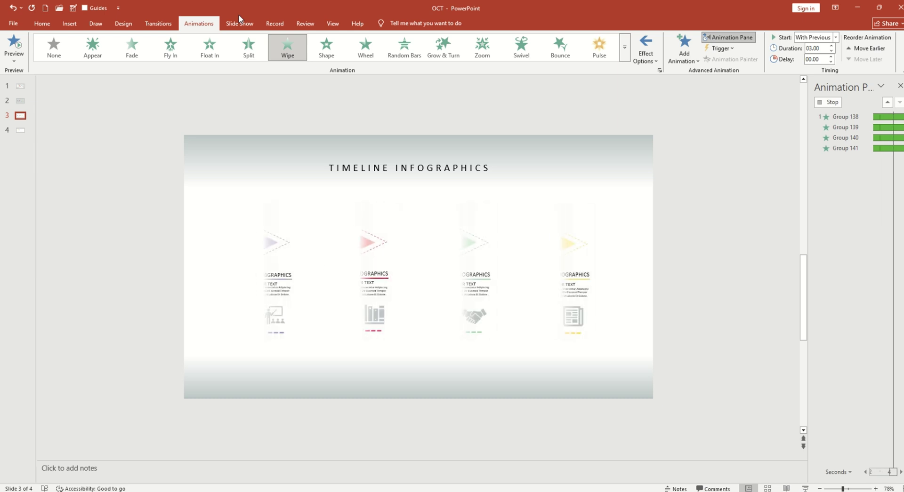
{"action": "left_click", "coordinate": [832, 51]}
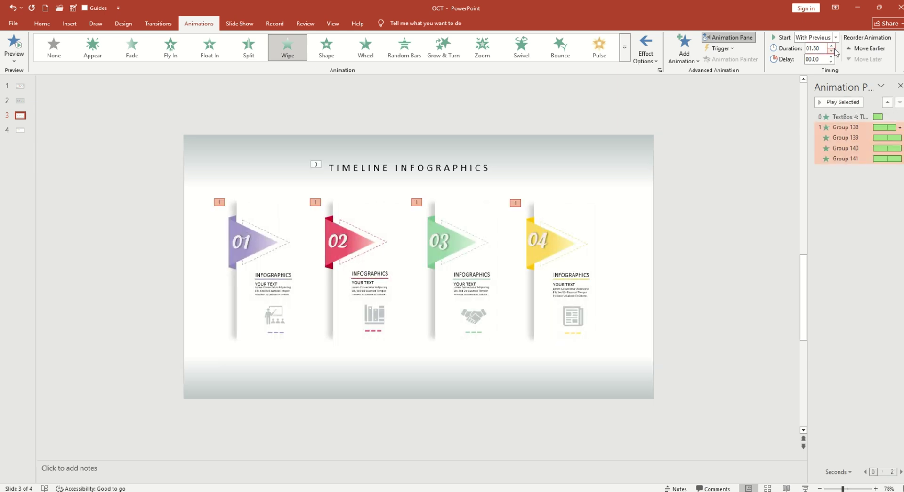